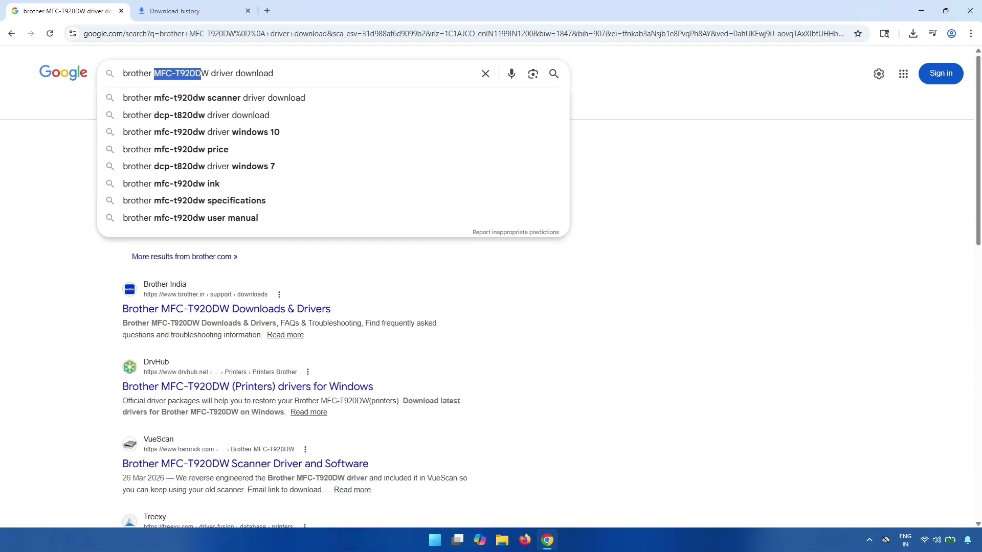
# Open the Brother support result "Downloads | MFC-T920DW | India" from the driver search results.
pyautogui.click(681, 174)
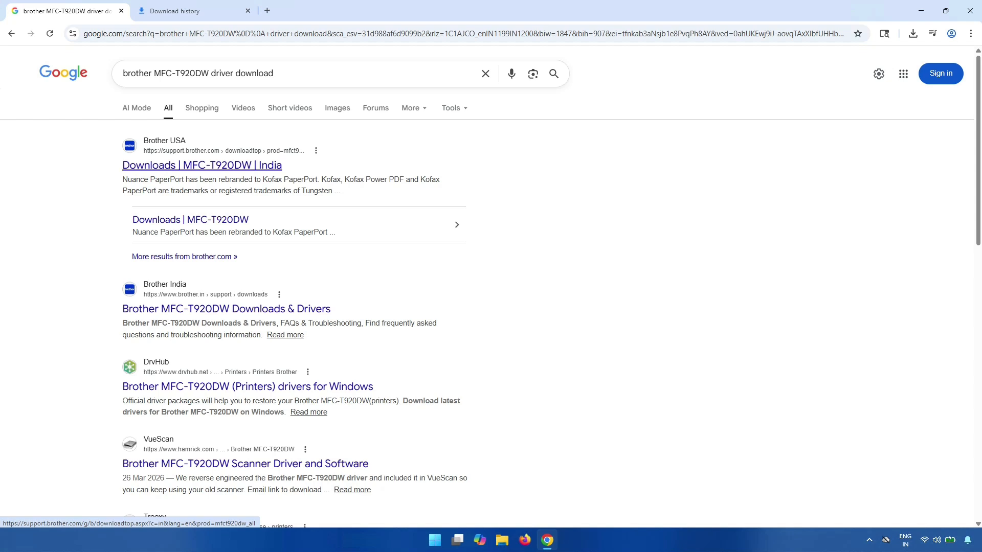
pyautogui.click(202, 165)
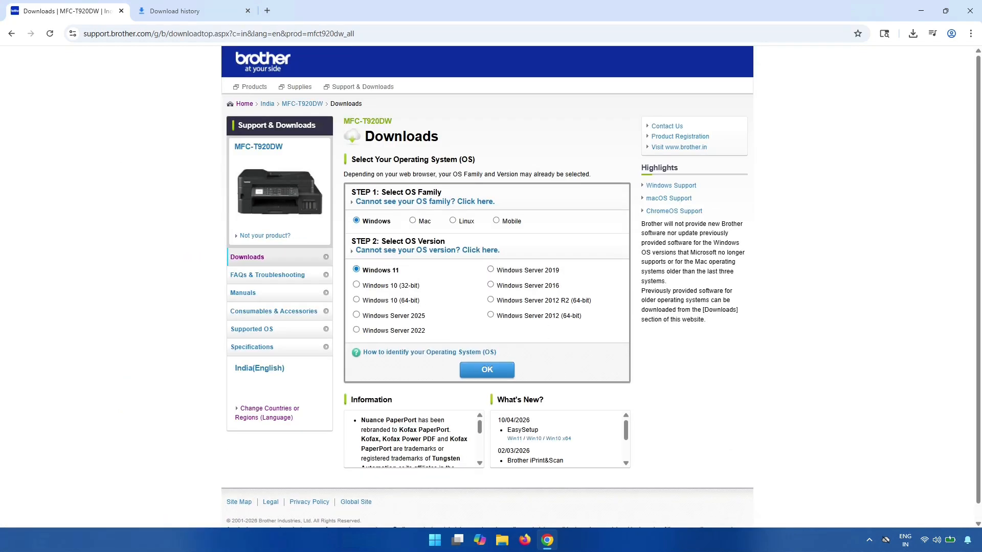
pyautogui.press('Right')
pyautogui.press('Right')
pyautogui.press('Right')
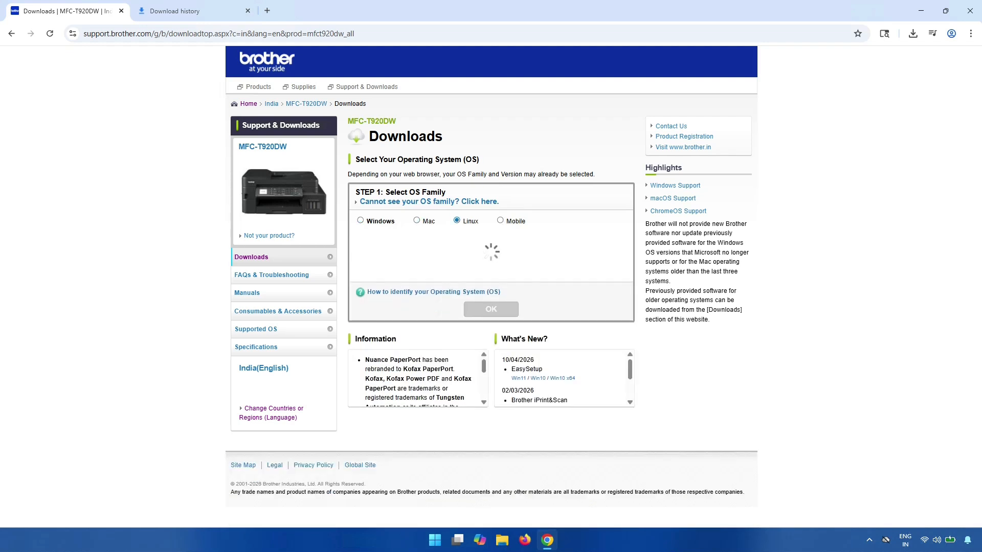
pyautogui.press('Left')
pyautogui.press('Left')
pyautogui.press('Left')
# Choose Windows 11 as the operating system version and confirm it to list the matching MFC-T920DW downloads.
pyautogui.click(356, 270)
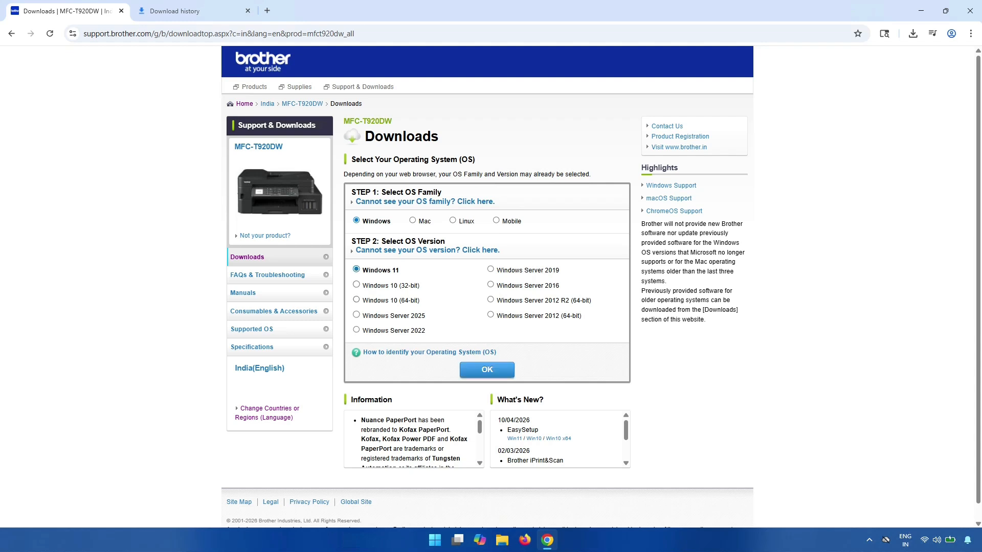
pyautogui.moveTo(537, 270); pyautogui.dragTo(570, 316)
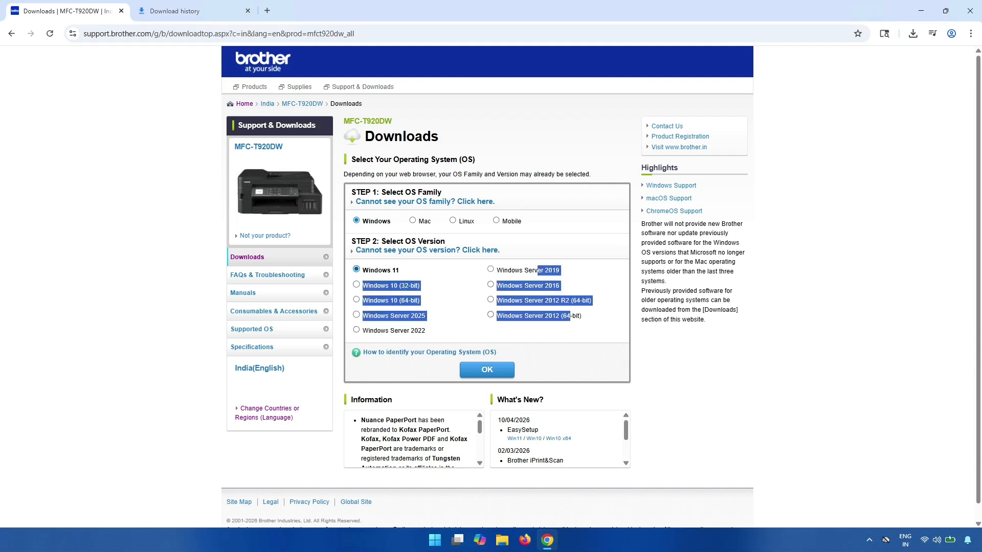
pyautogui.click(356, 269)
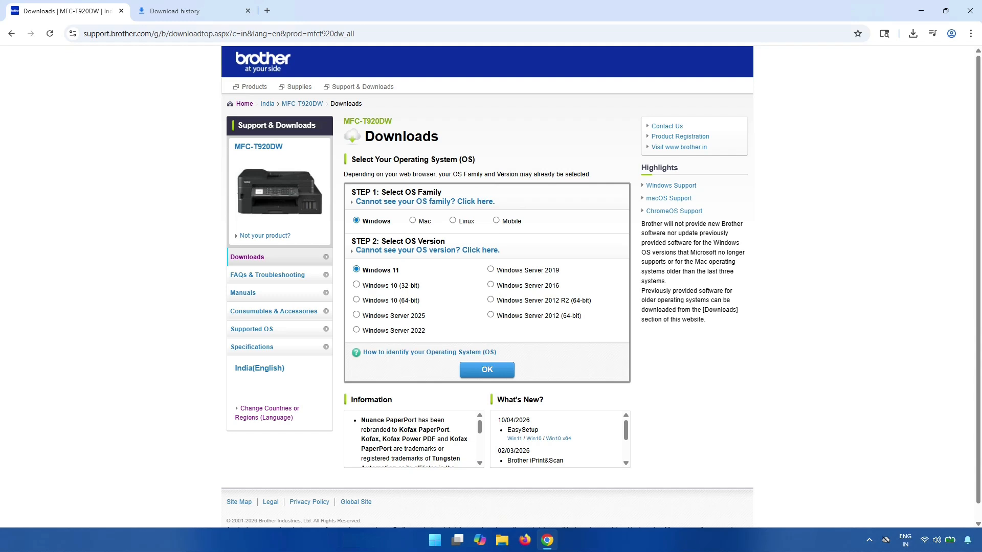
pyautogui.click(487, 369)
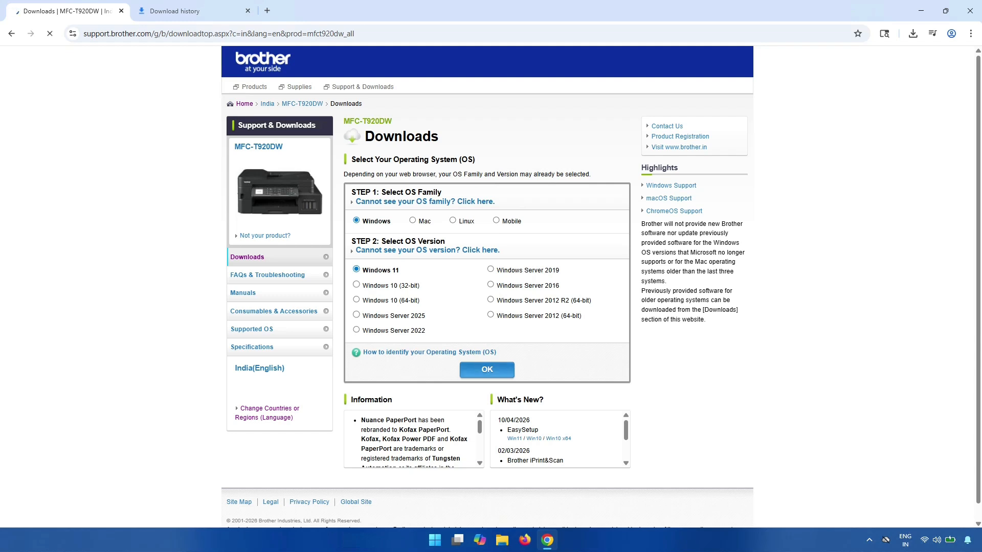
# Download the Printer Driver & Scanner Driver for USB from the Drivers section, agreeing to the EULA.
pyautogui.scroll(-1, 600, 287)
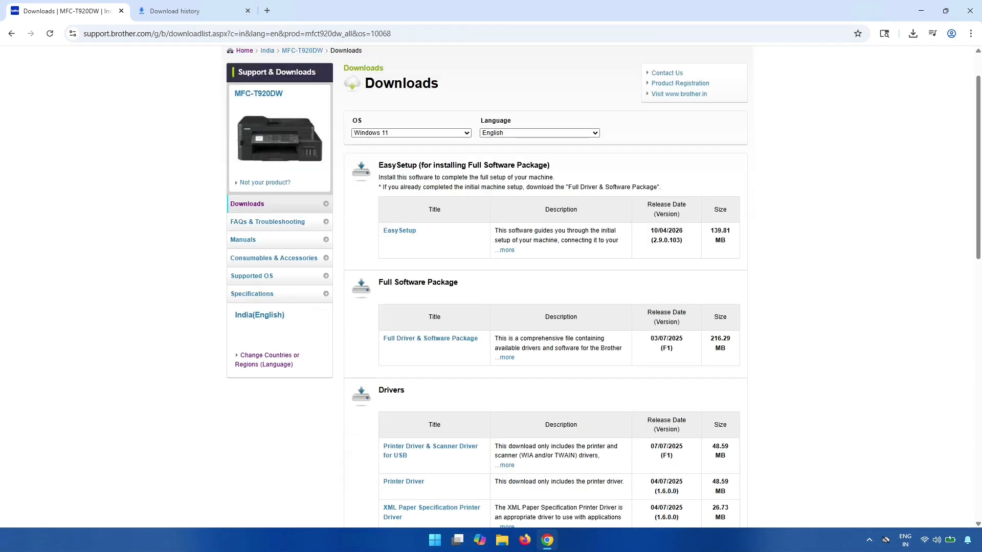
pyautogui.moveTo(378, 165); pyautogui.dragTo(413, 166)
pyautogui.moveTo(378, 282); pyautogui.dragTo(458, 282)
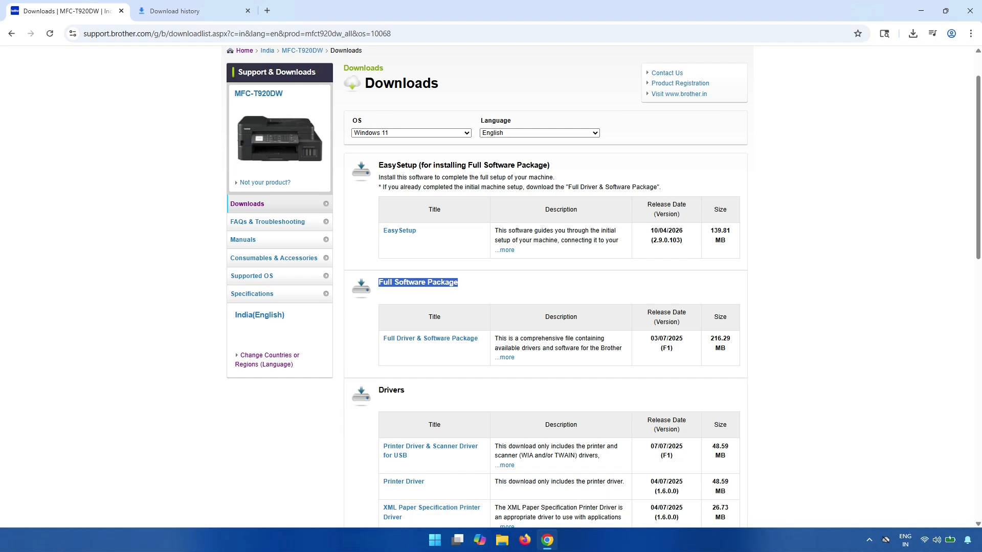
pyautogui.scroll(-1, 429, 397)
pyautogui.moveTo(382, 393); pyautogui.dragTo(479, 394)
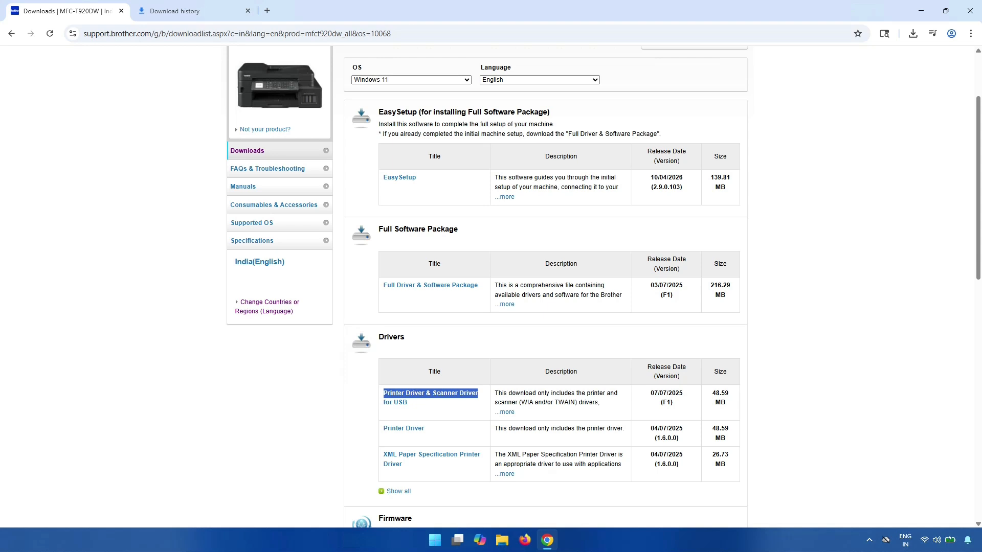
pyautogui.click(430, 394)
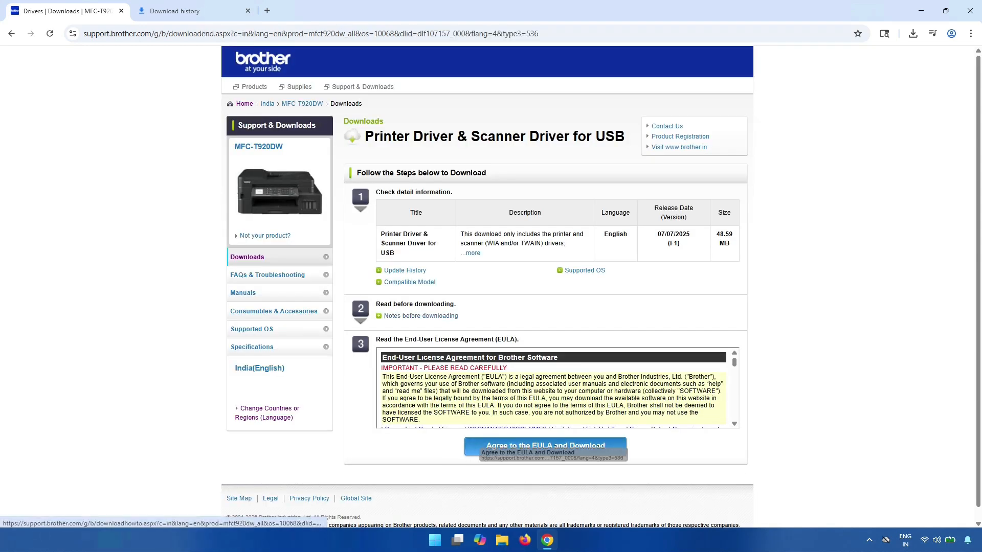
pyautogui.click(545, 446)
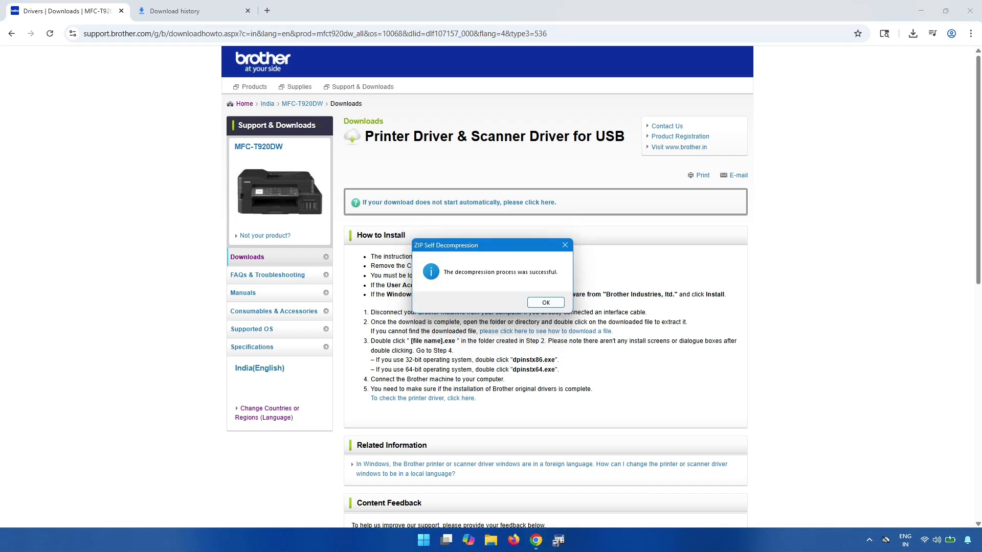
# Dismiss the decompression message and show the downloaded Y20A_C1-hostm-F1.EXE in its Downloads folder.
pyautogui.click(546, 303)
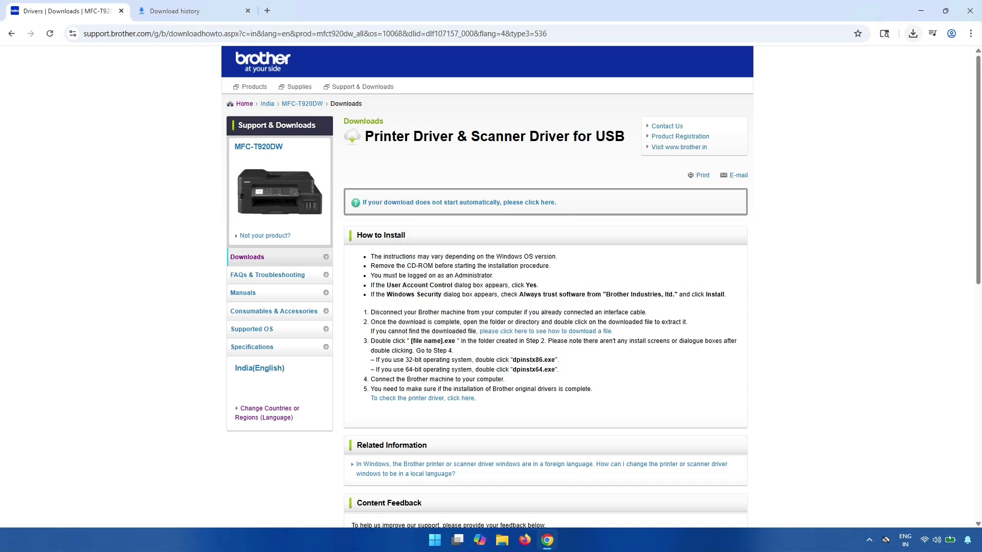
pyautogui.click(913, 33)
pyautogui.click(884, 80)
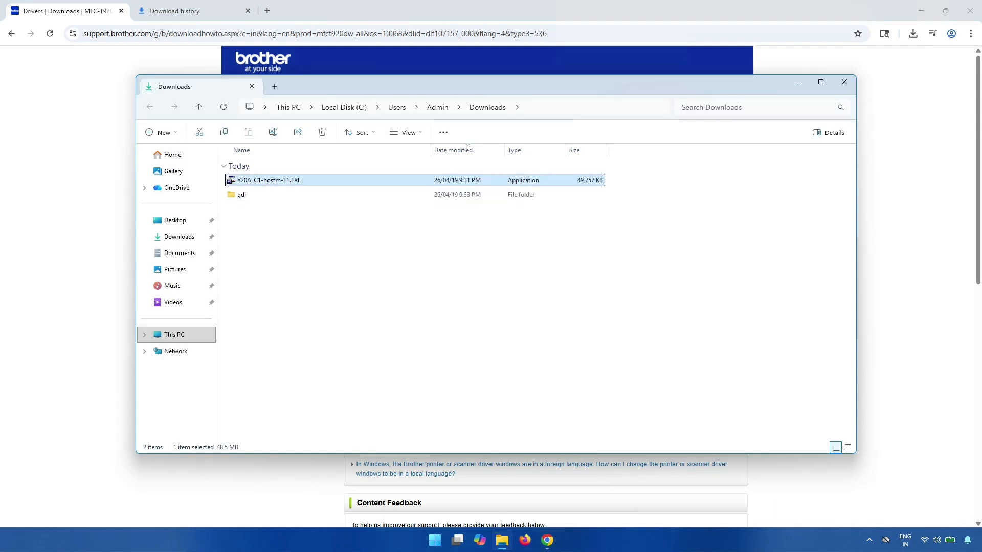
# Delete the old self-extracting driver EXE and the old gdi folder from the desktop.
pyautogui.press('super+d')
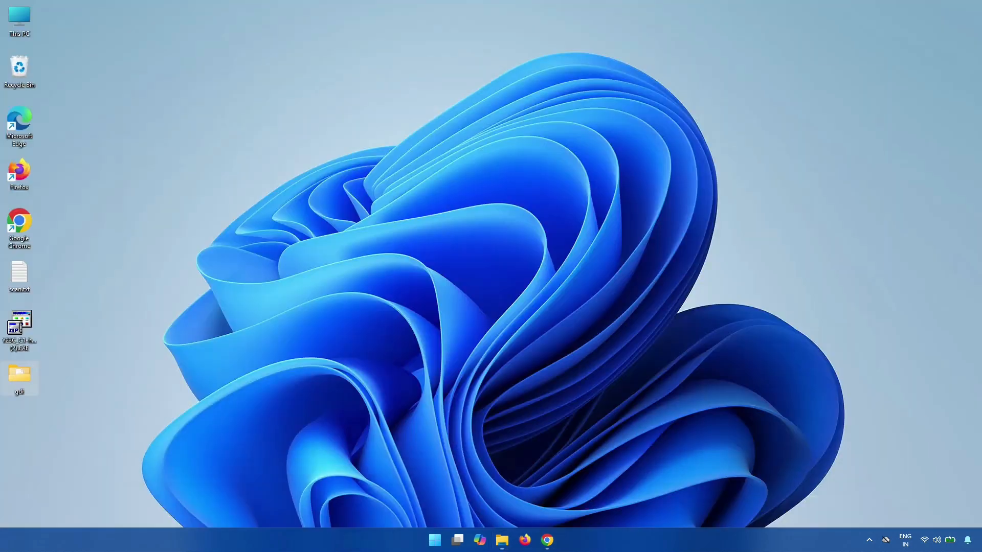
pyautogui.rightClick(207, 102)
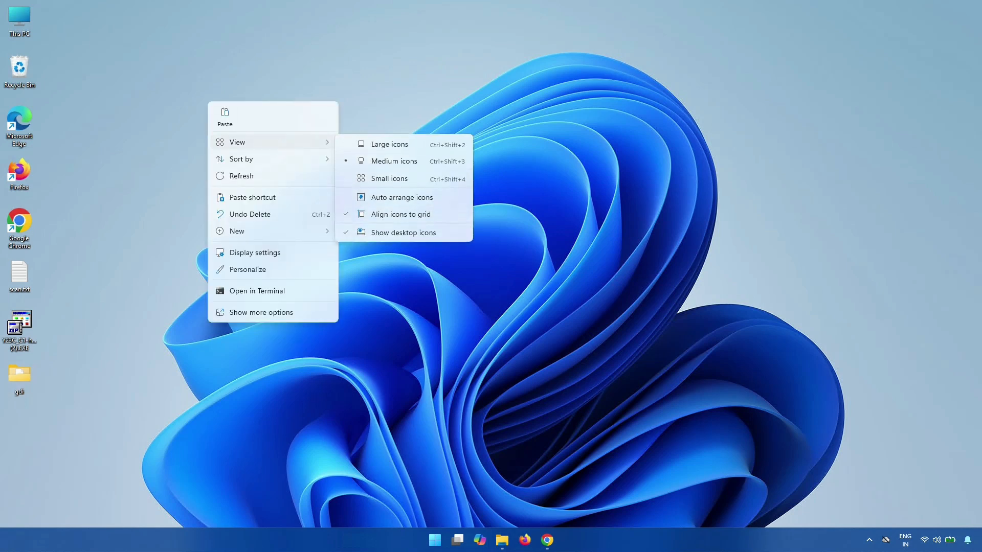
pyautogui.click(20, 328)
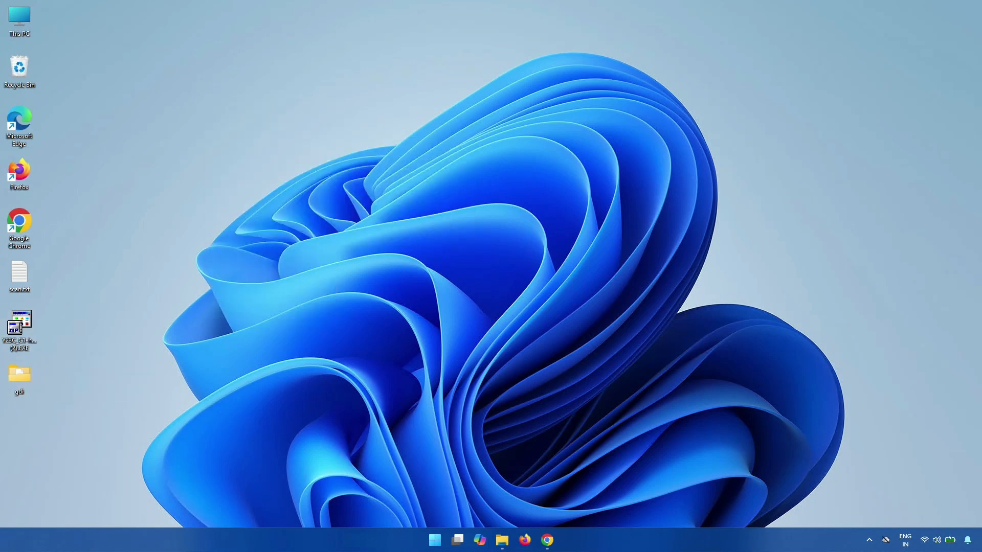
pyautogui.moveTo(49, 310); pyautogui.dragTo(6, 404)
pyautogui.press('Delete')
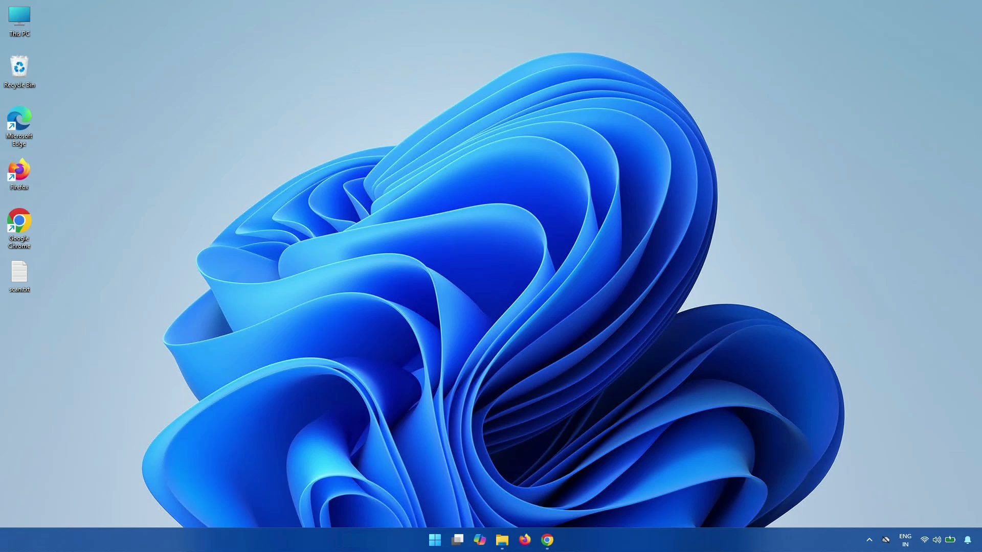
# Paste the copied Y20A_C1-hostm-F1.EXE onto the desktop and run it to extract the driver files there.
pyautogui.rightClick(134, 177)
pyautogui.click(169, 287)
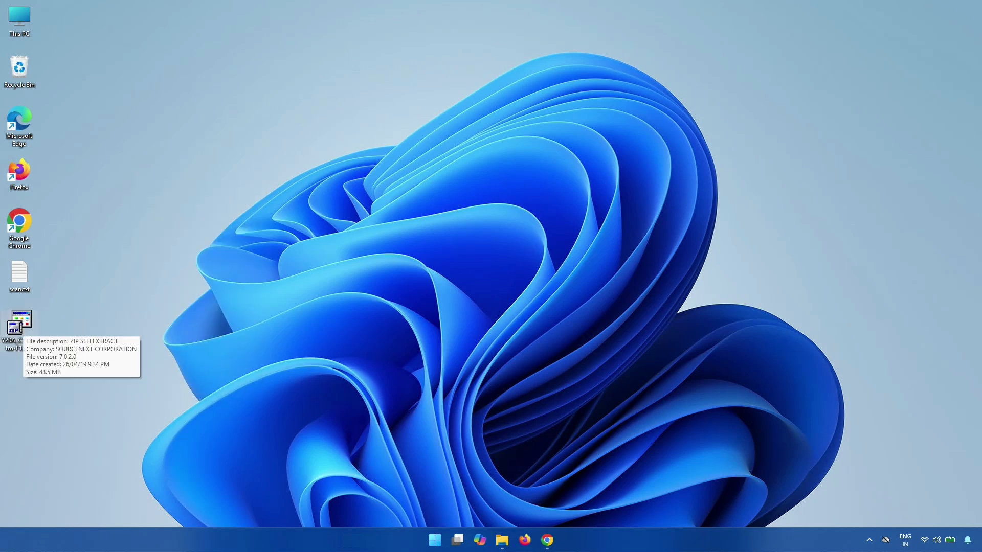
pyautogui.doubleClick(20, 327)
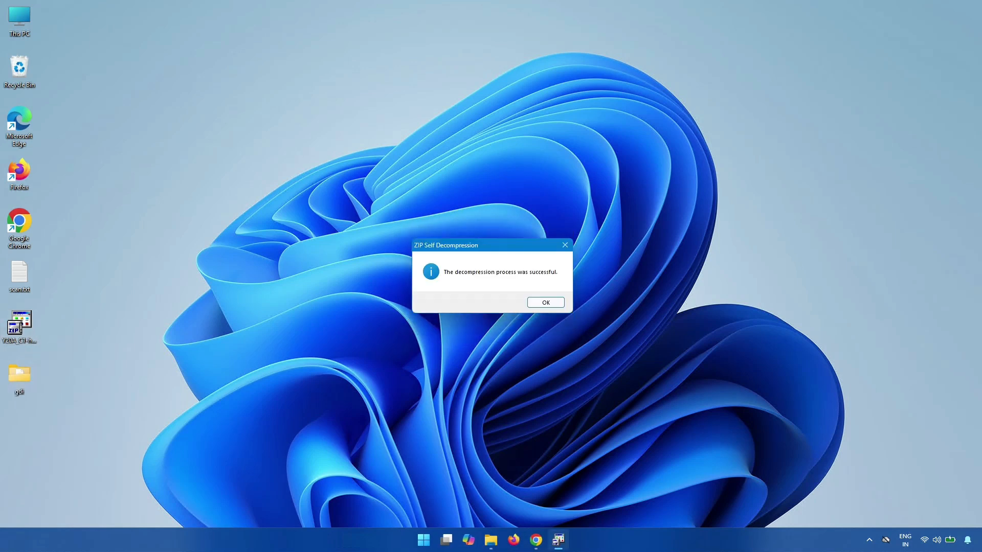
pyautogui.press('Return')
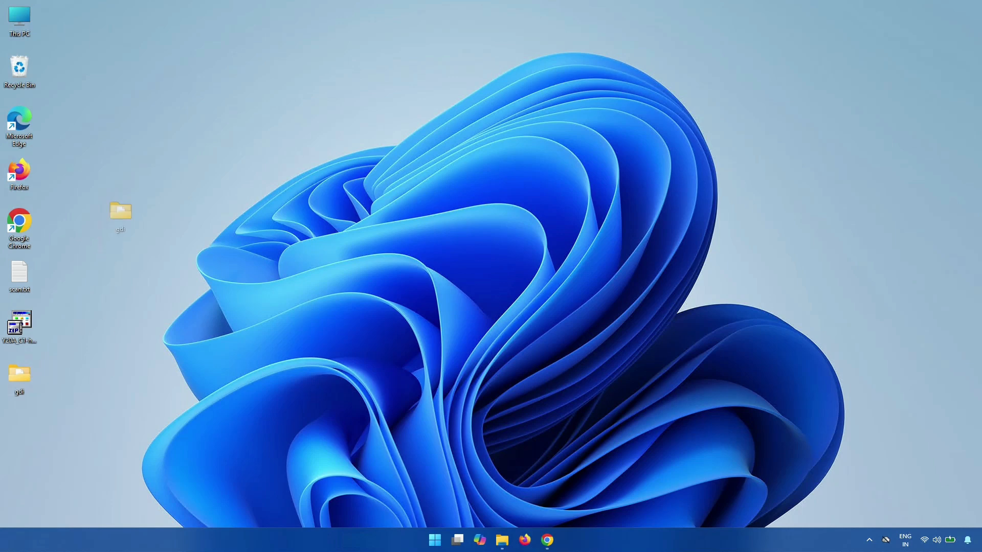
# Move the extracted gdi folder away from the other desktop icons and review the driver files inside it.
pyautogui.moveTo(121, 211); pyautogui.dragTo(135, 220)
pyautogui.doubleClick(136, 221)
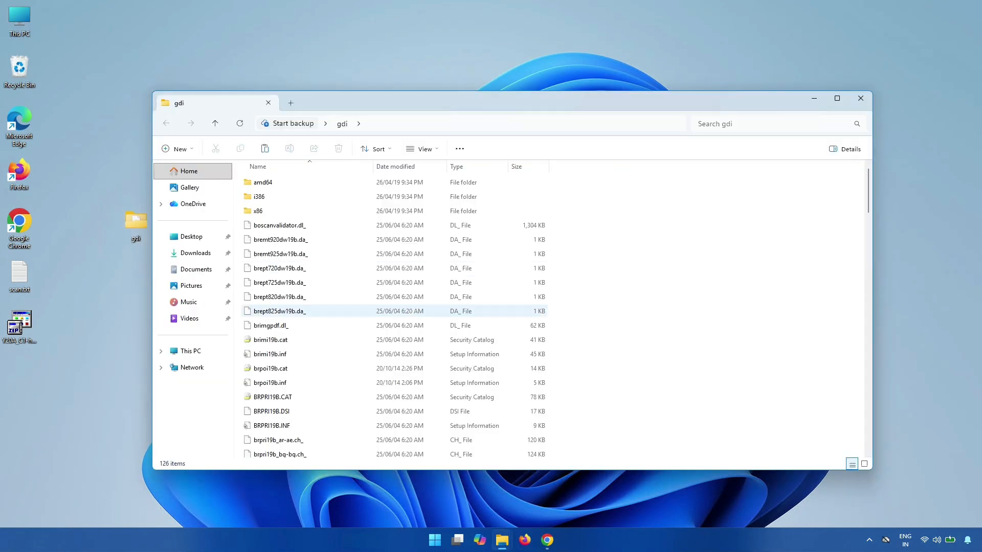
pyautogui.scroll(-8, 394, 336)
pyautogui.click(861, 98)
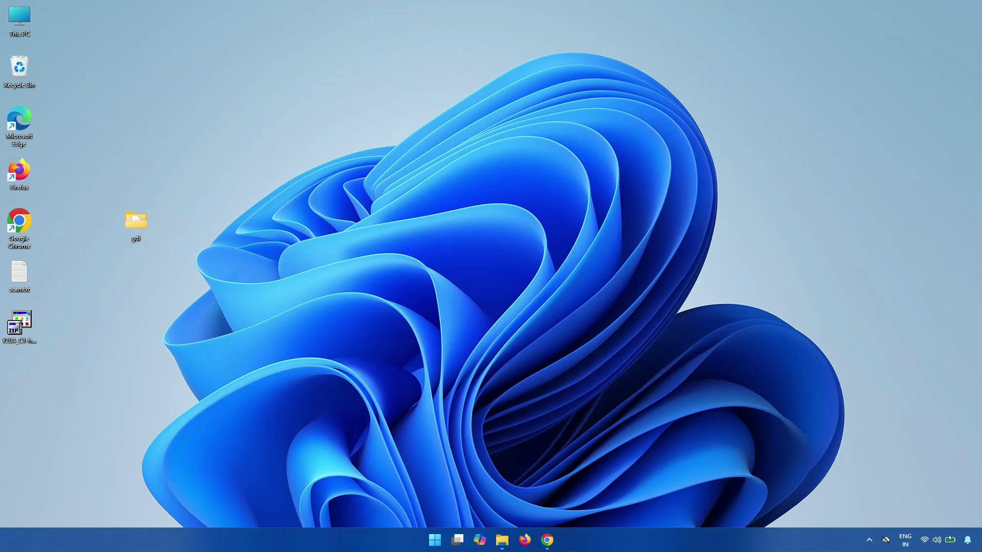
# Switch to Windows Settings and open the Printers & scanners page under Bluetooth & devices.
pyautogui.click(434, 539)
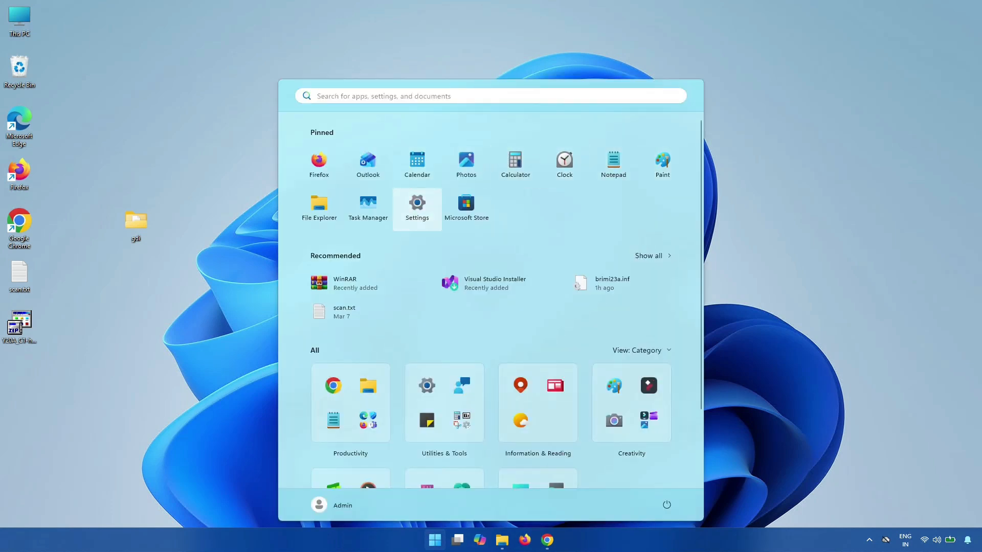
pyautogui.click(417, 209)
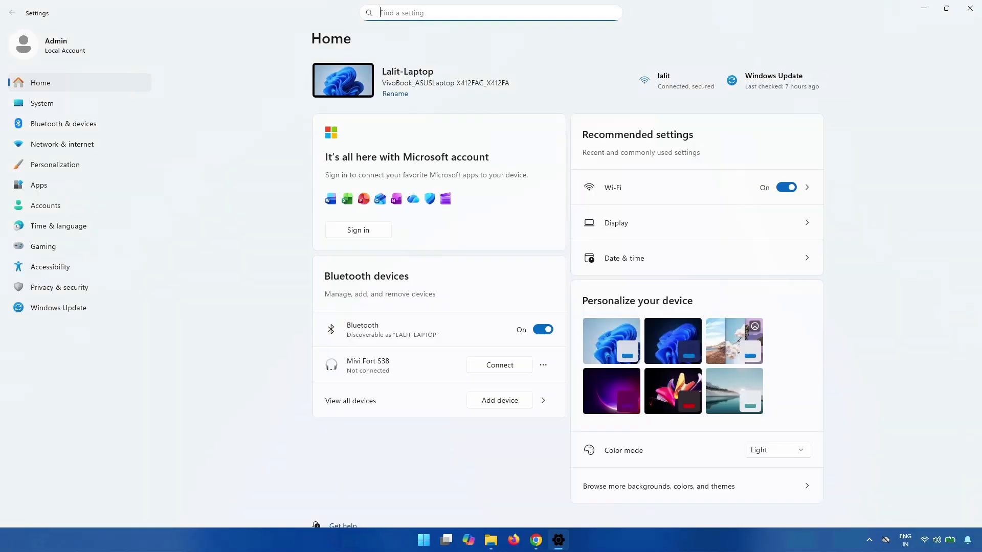
pyautogui.click(63, 124)
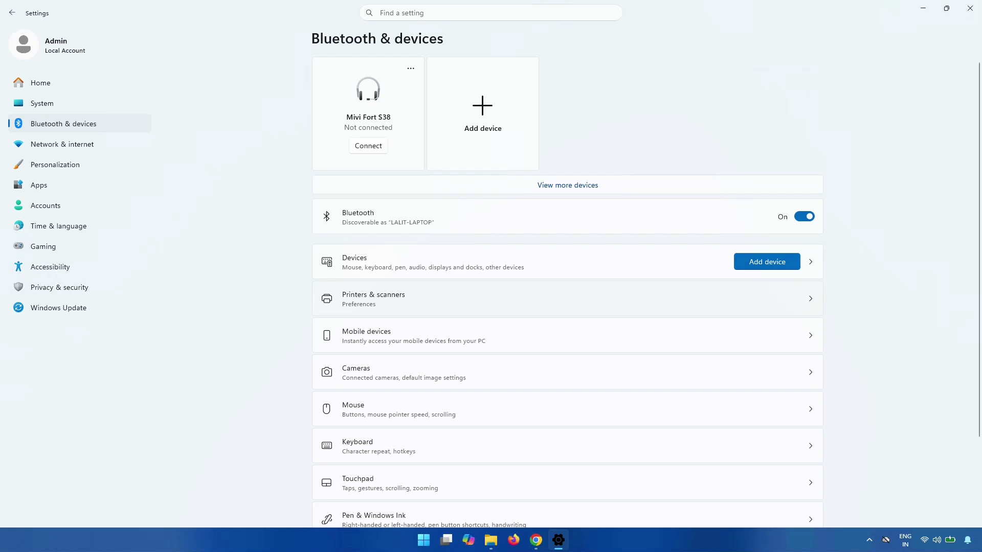
pyautogui.click(568, 299)
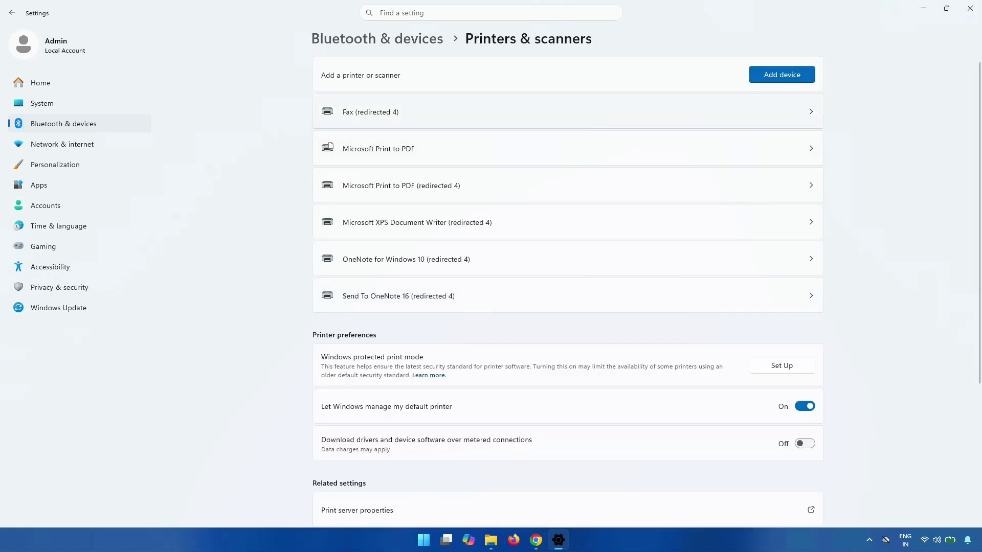
# Start adding a printer manually, choosing to add a local printer or network printer with manual settings.
pyautogui.click(782, 75)
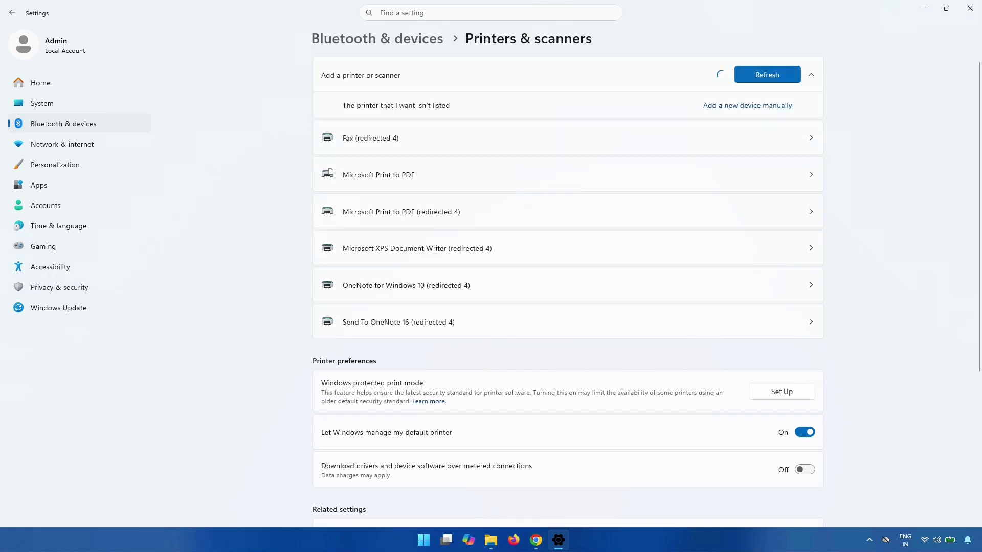
pyautogui.click(747, 106)
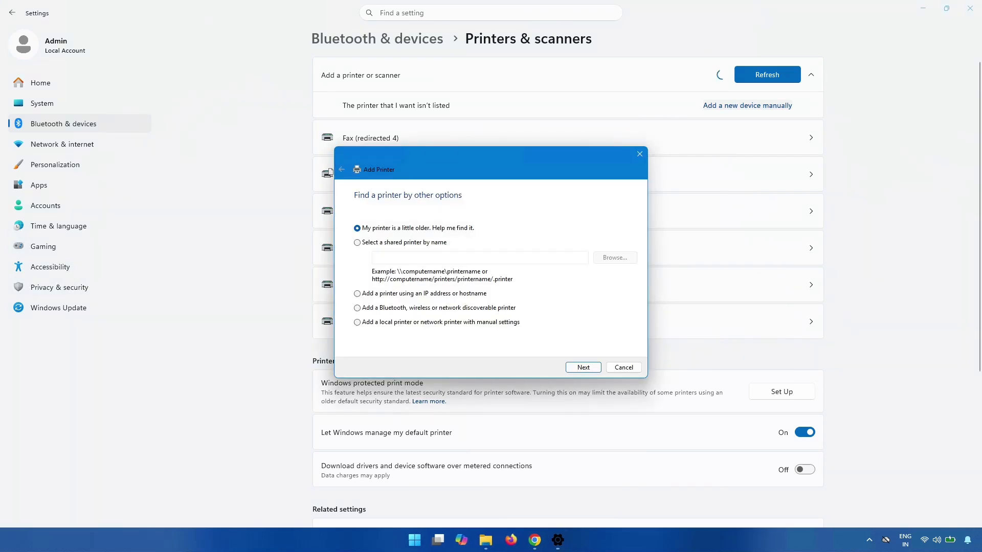
pyautogui.click(358, 323)
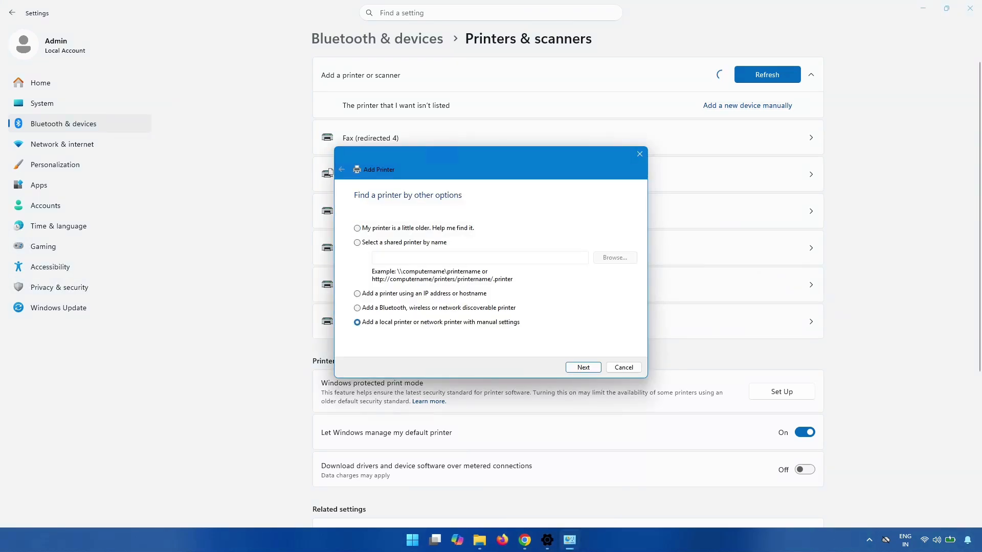
pyautogui.click(583, 367)
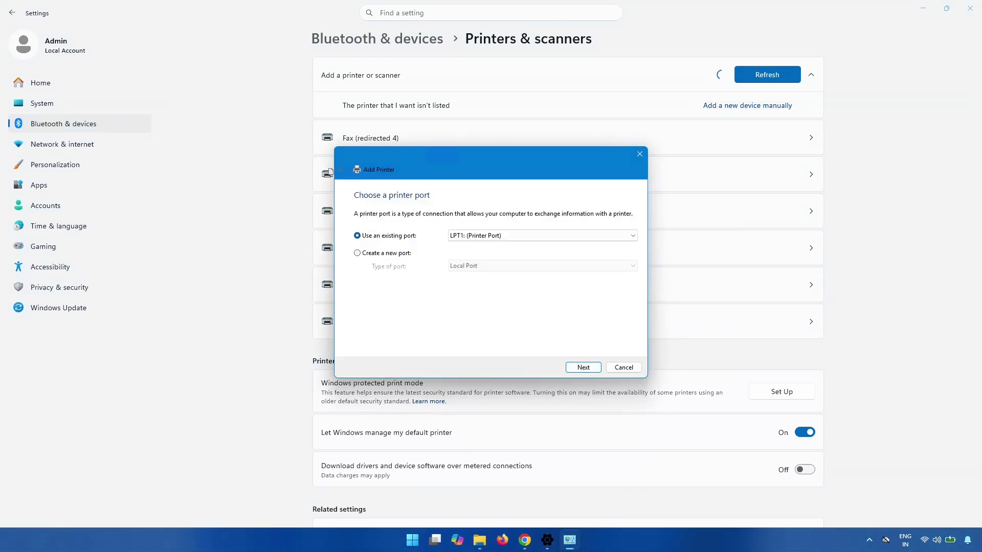
# Keep the existing port LPT1: (Printer Port) for the new printer and proceed to driver selection.
pyautogui.click(633, 235)
pyautogui.click(632, 235)
pyautogui.click(584, 367)
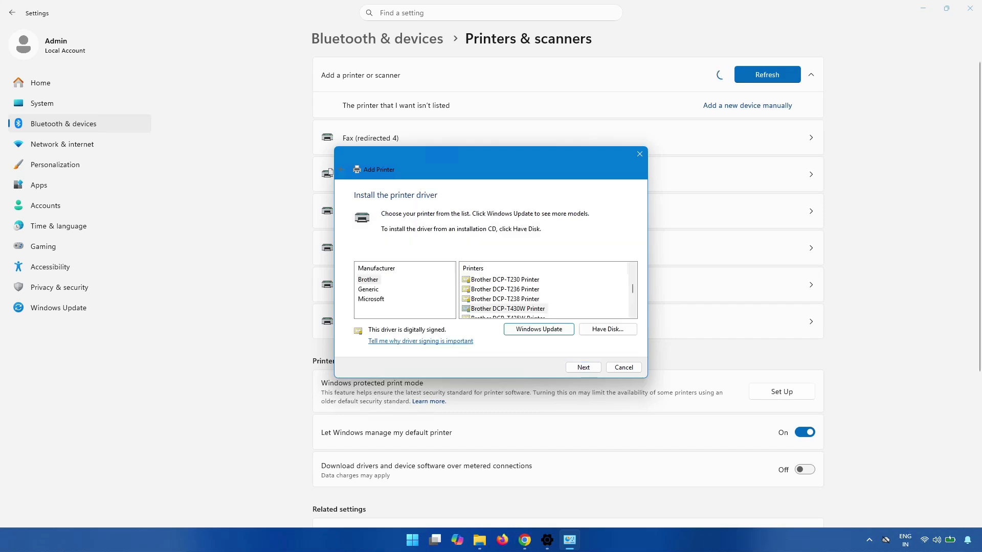
# Load the manufacturer's driver from disk, using the brimi19b.inf file in the gdi folder on the Desktop.
pyautogui.click(608, 329)
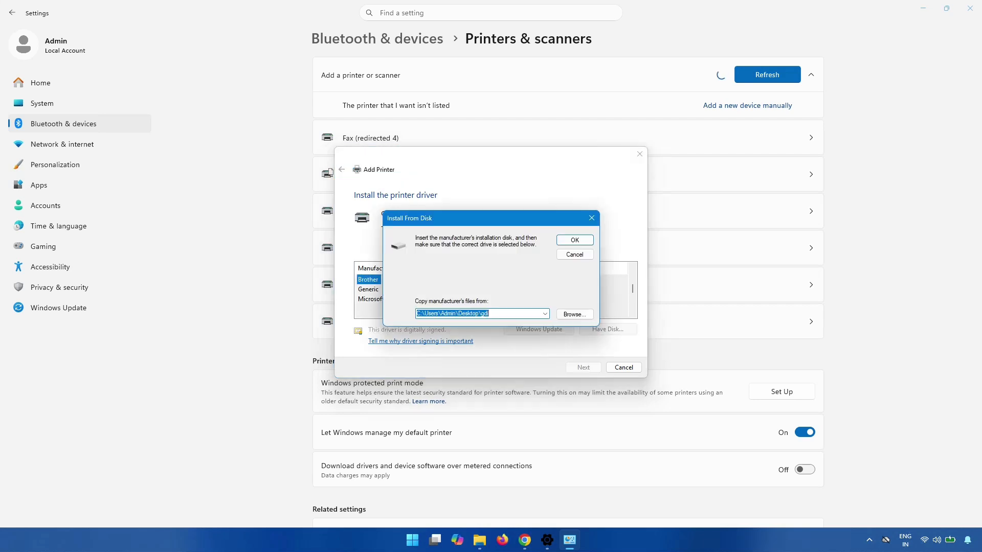
pyautogui.click(574, 314)
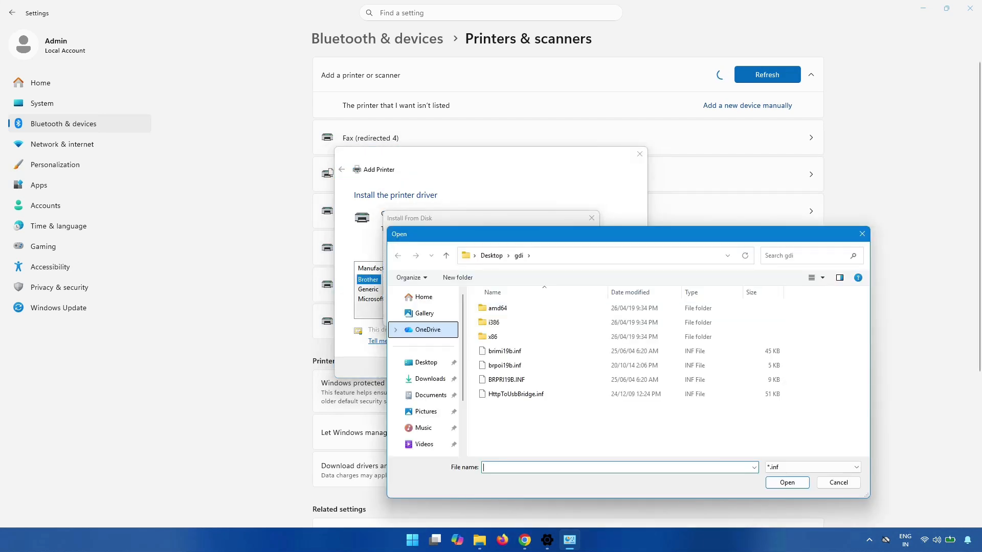
pyautogui.click(492, 255)
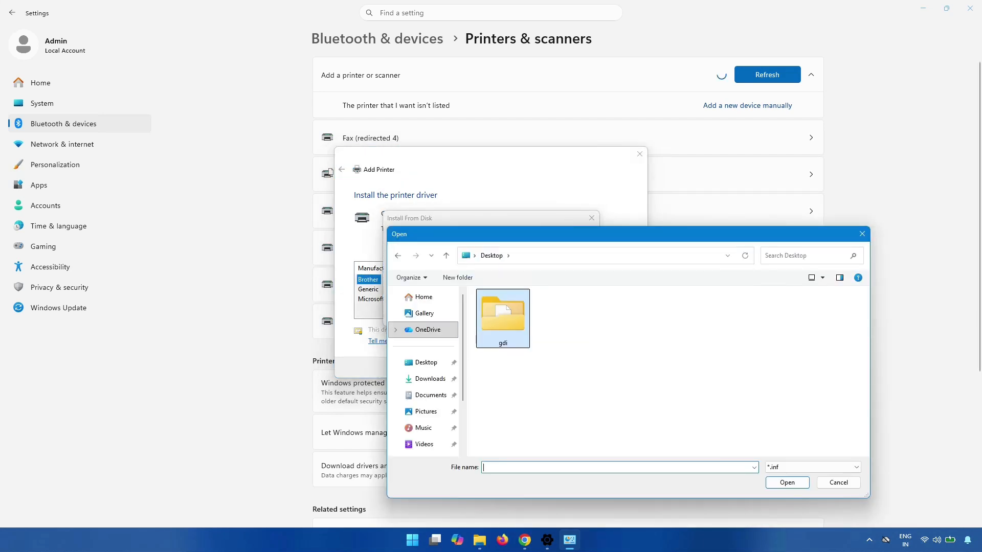
pyautogui.doubleClick(503, 318)
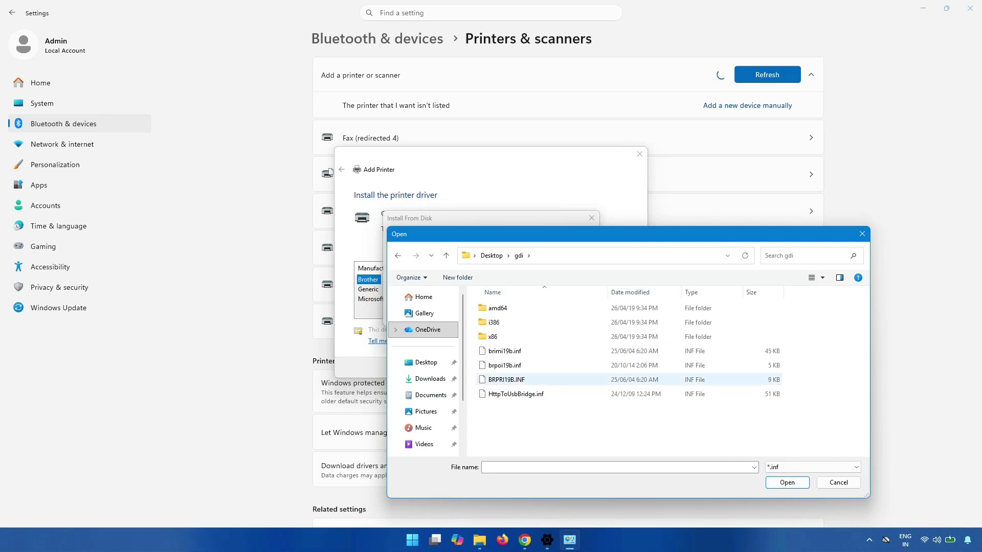
pyautogui.click(505, 352)
pyautogui.press('Return')
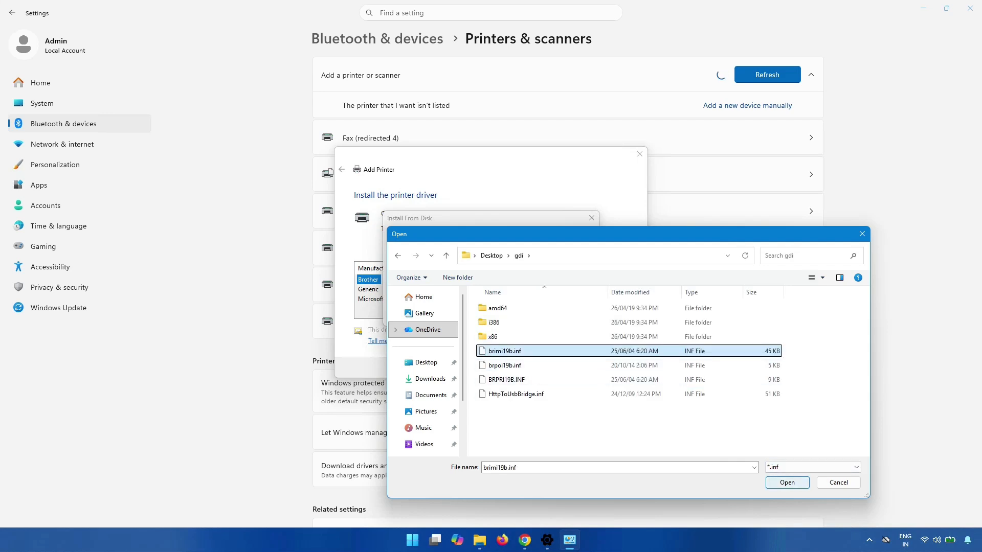
pyautogui.click(575, 240)
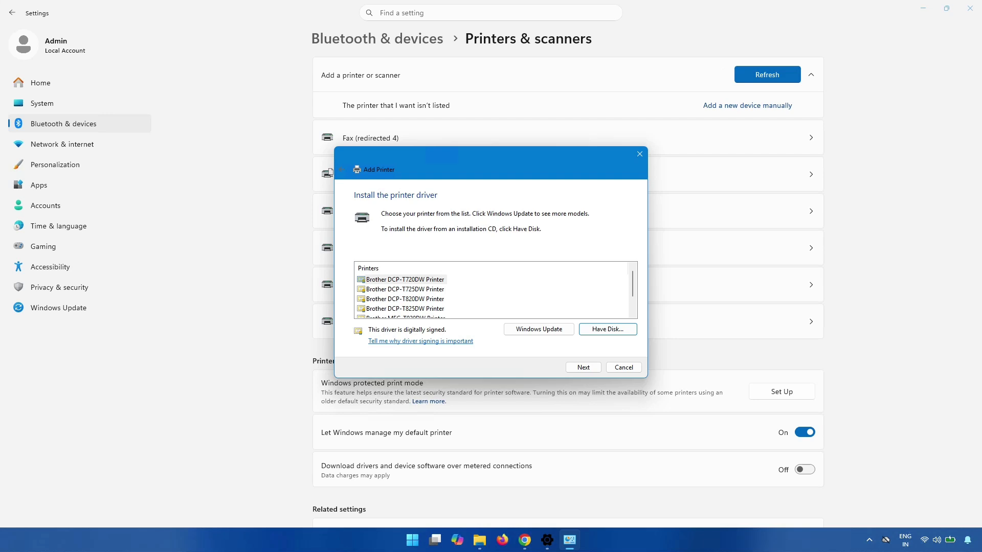
# Choose the Brother MFC-T920DW Printer driver and install it, keeping the suggested printer name.
pyautogui.scroll(-1, 491, 294)
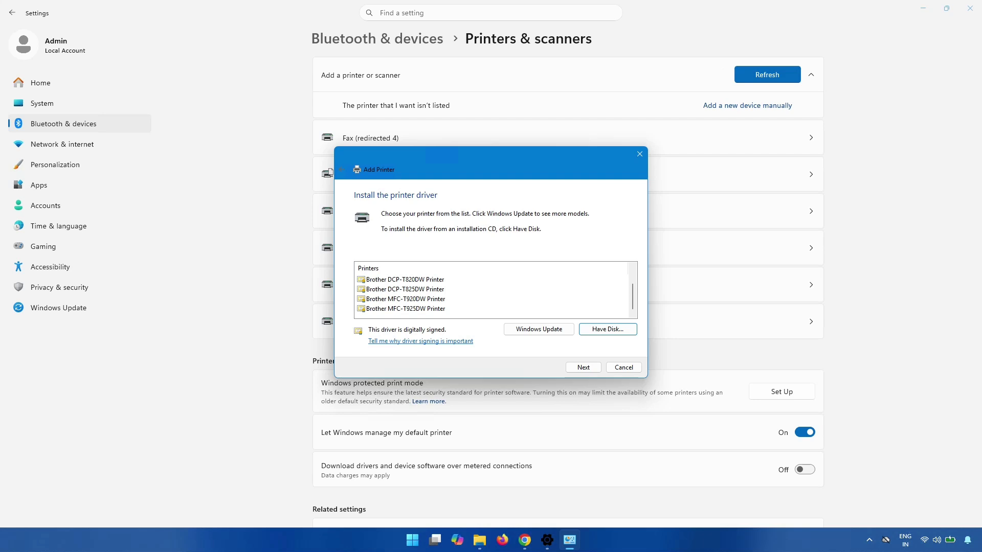
pyautogui.click(405, 299)
pyautogui.press('Return')
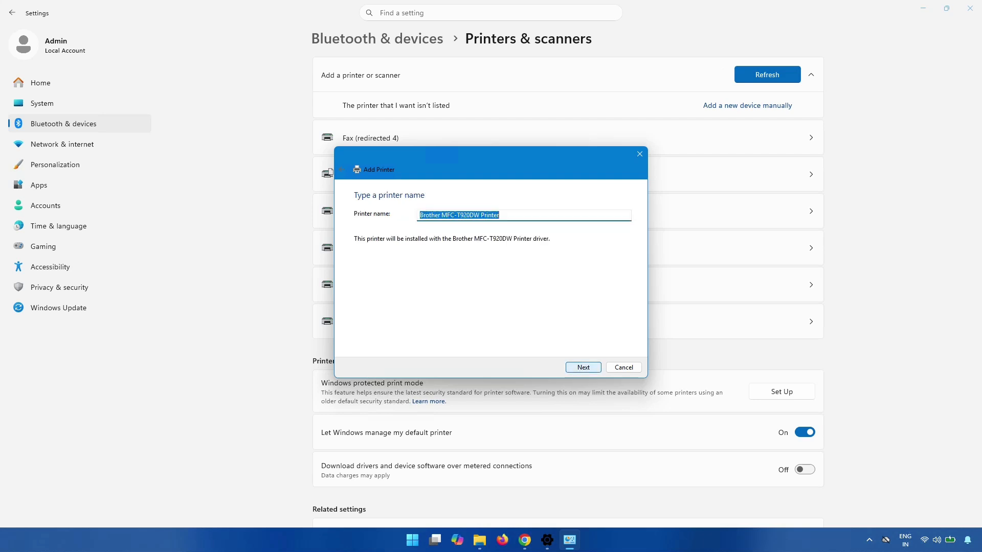
pyautogui.press('Return')
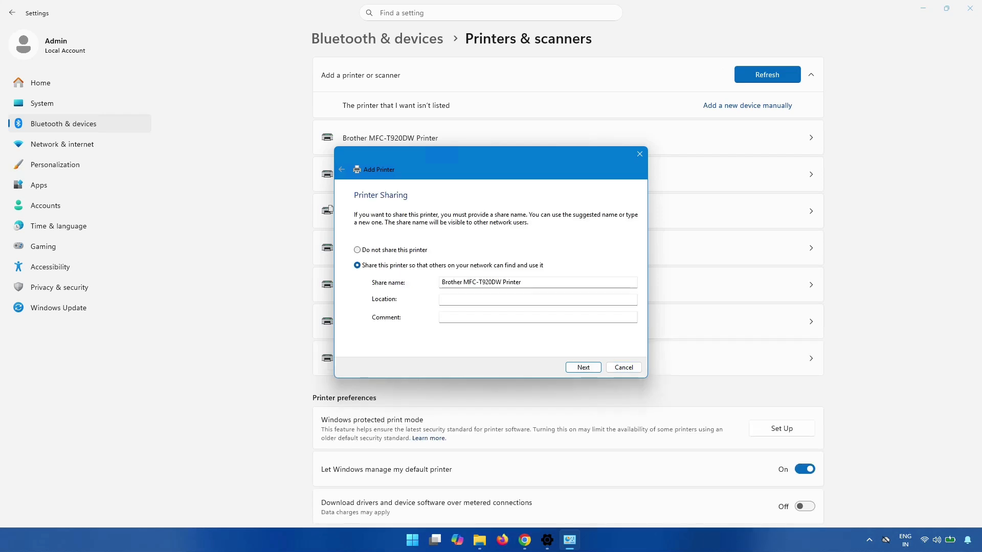
# Finish adding the printer with network sharing left on under the suggested share name, and open the Brother MFC-T920DW Printer's settings page.
pyautogui.press('Return')
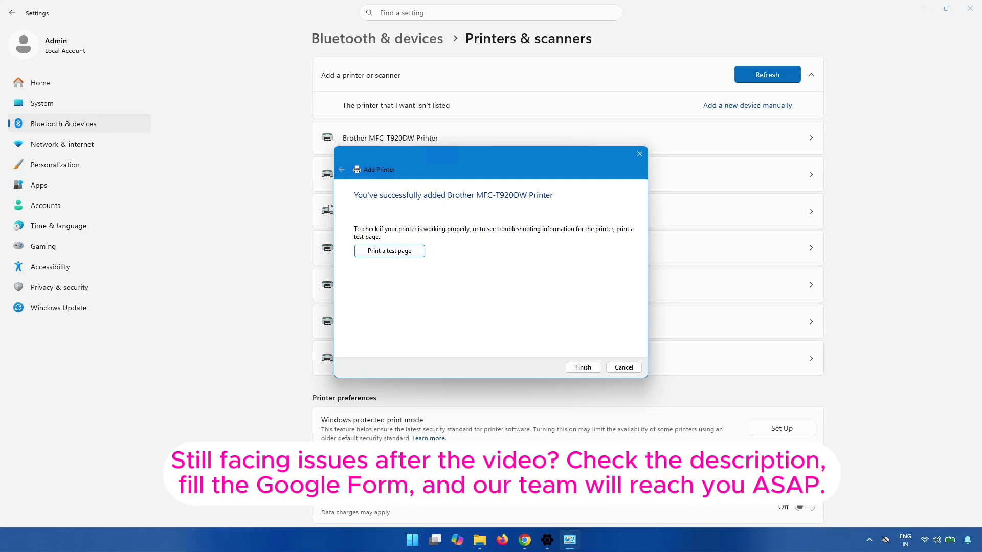
pyautogui.press('Return')
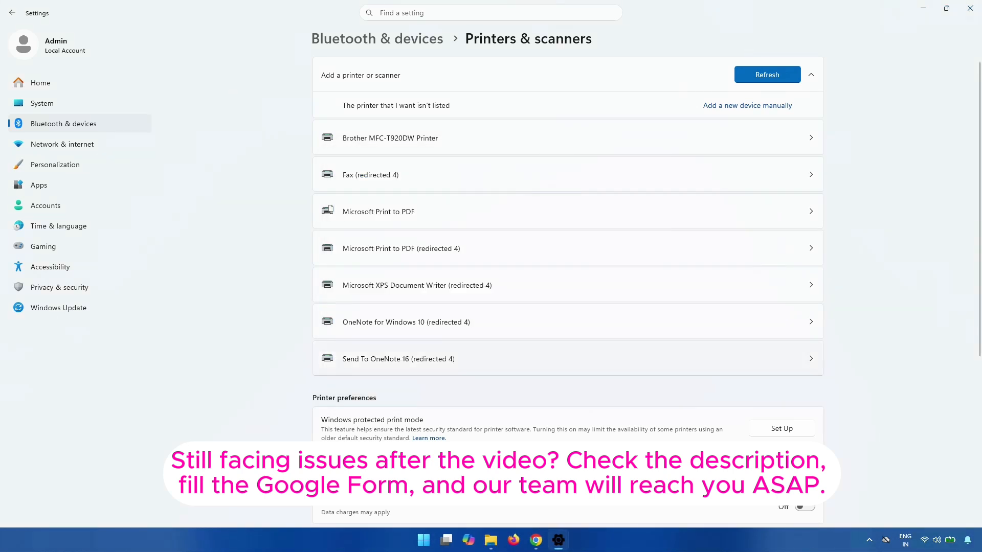
pyautogui.click(391, 142)
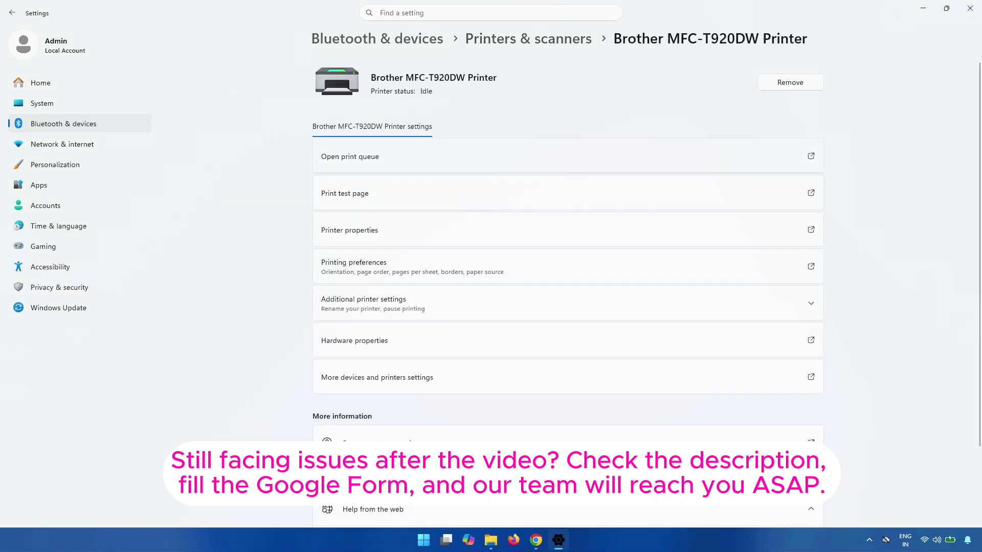